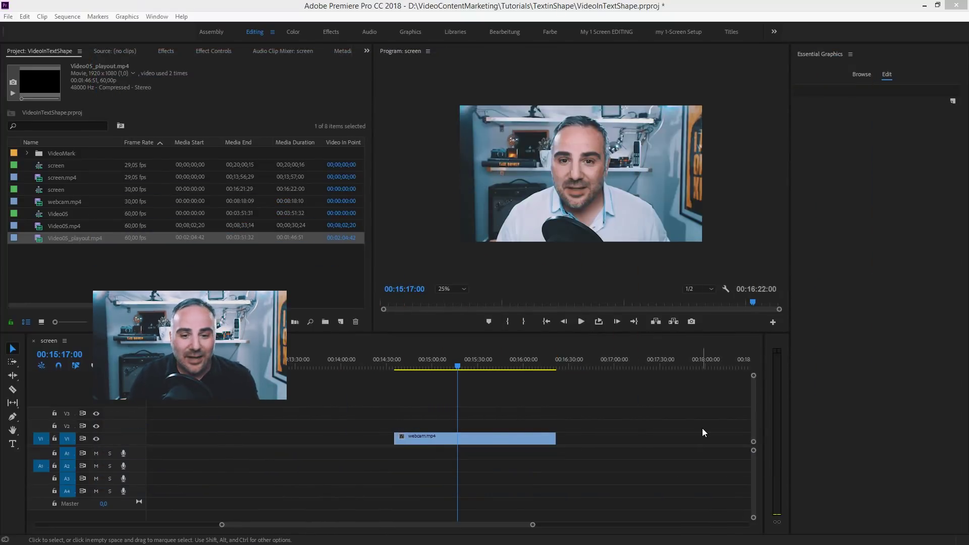
# Step: Place Video05_playout.mp4 on V2 above the webcam clip and focus the Effects search box
pyautogui.click(431, 449)
pyautogui.moveTo(71, 238); pyautogui.dragTo(438, 428)
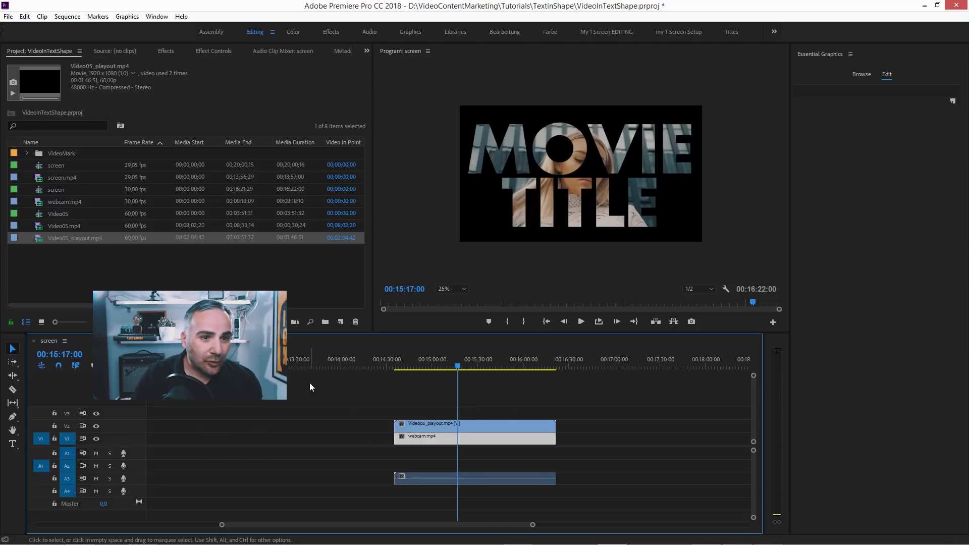
pyautogui.click(166, 51)
pyautogui.click(26, 64)
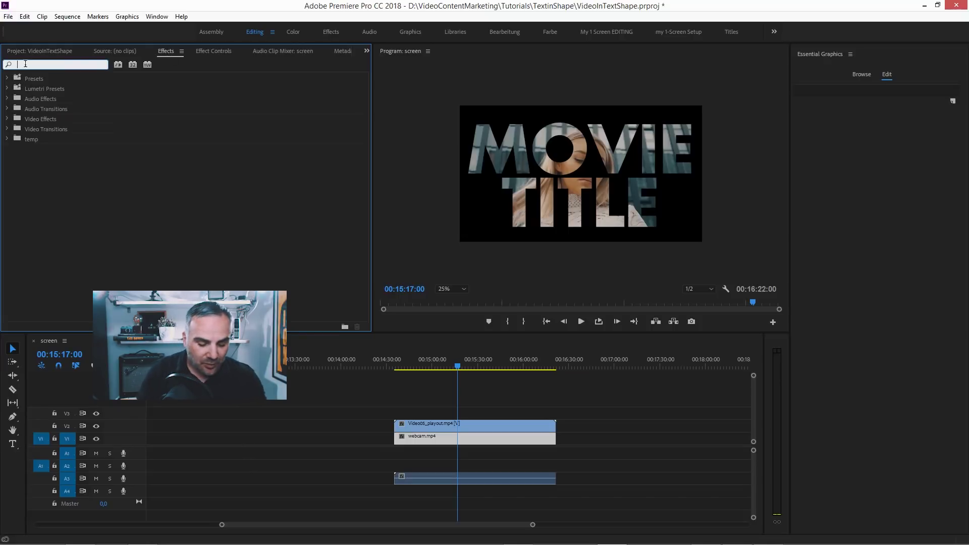
# Step: Search the Effects panel for 'pip' to list the PiPs presets
pyautogui.write('pic')
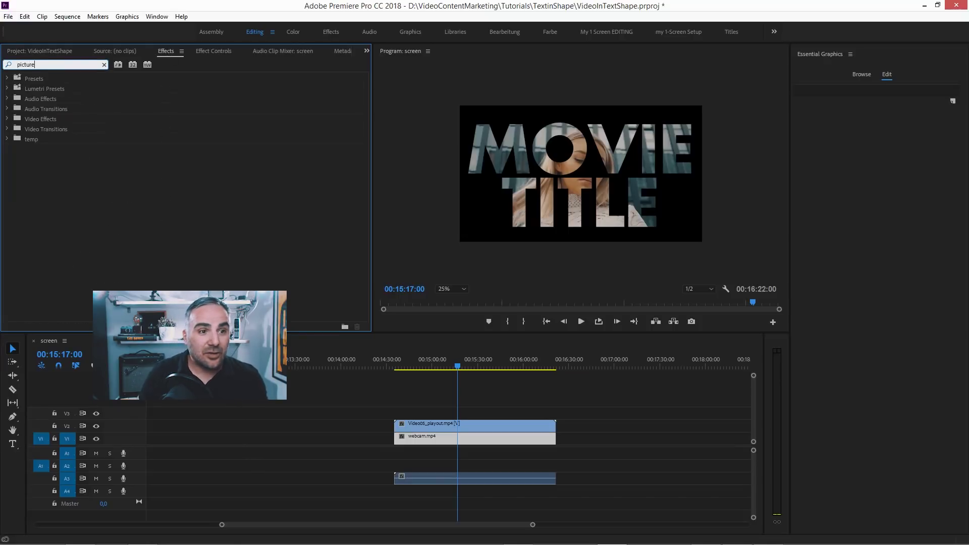
pyautogui.write('ture')
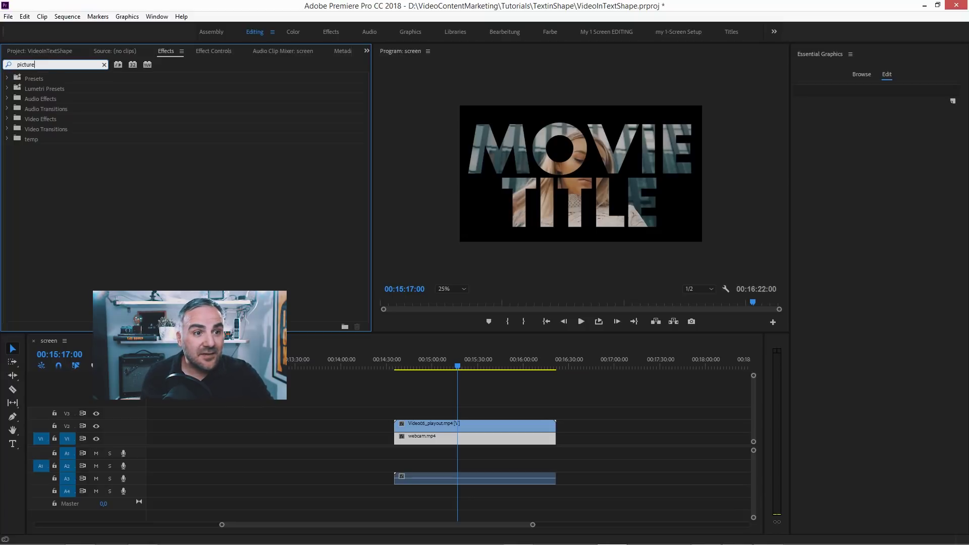
pyautogui.press('BackSpace')
pyautogui.press('BackSpace')
pyautogui.press('BackSpace')
pyautogui.press('BackSpace')
pyautogui.press('BackSpace')
pyautogui.write('pip')
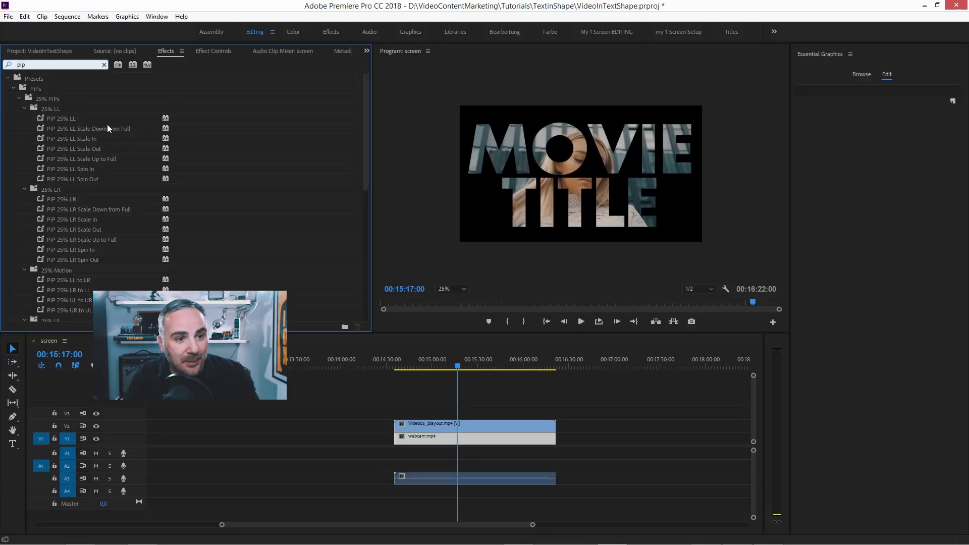
# Step: Apply the PiP 25% LL preset to the Video05_playout clip and scrub to preview the inset
pyautogui.click(75, 119)
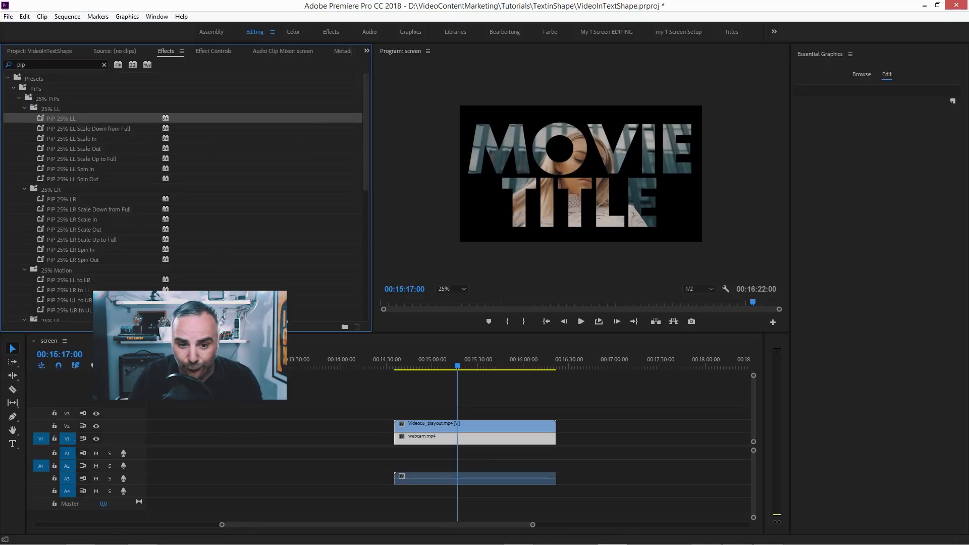
pyautogui.moveTo(243, 343); pyautogui.dragTo(441, 426)
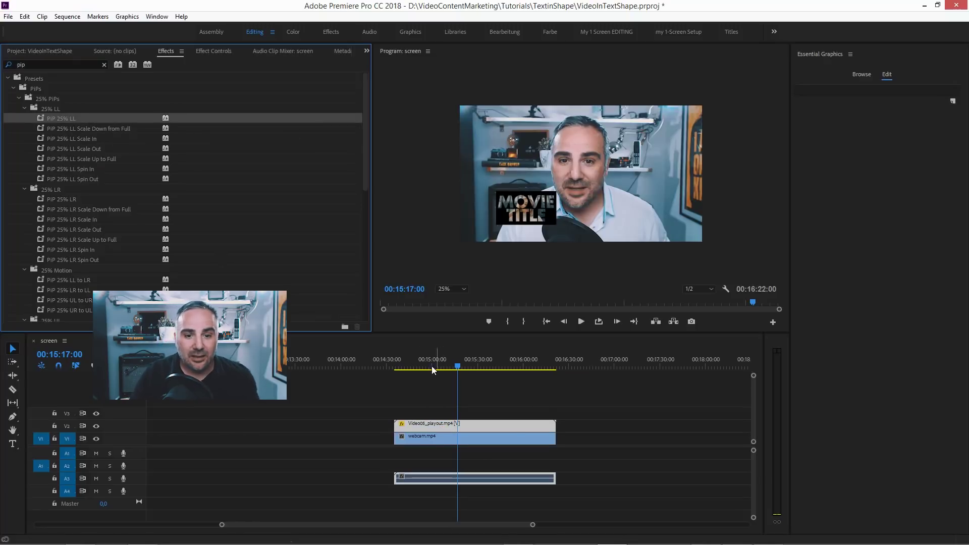
pyautogui.moveTo(432, 370); pyautogui.dragTo(494, 379)
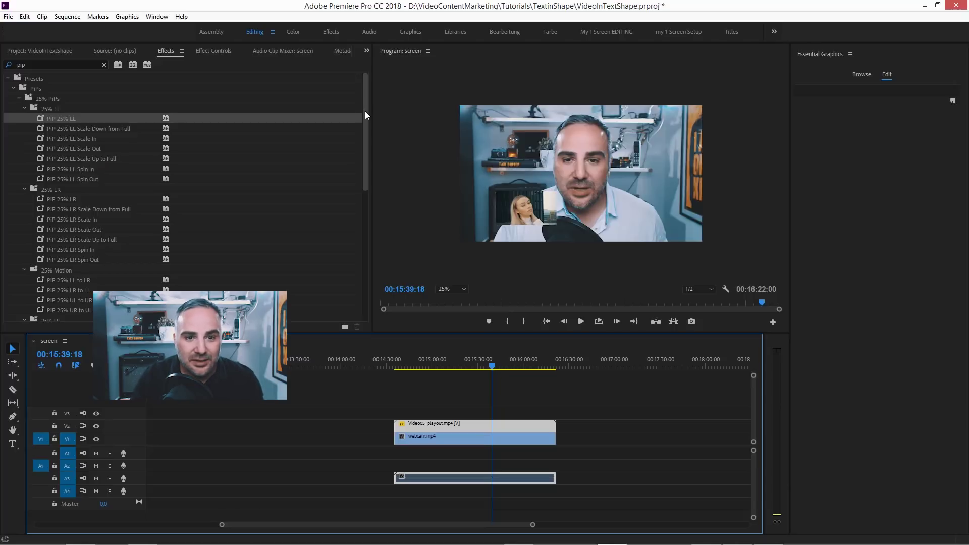
pyautogui.moveTo(325, 444); pyautogui.dragTo(413, 390)
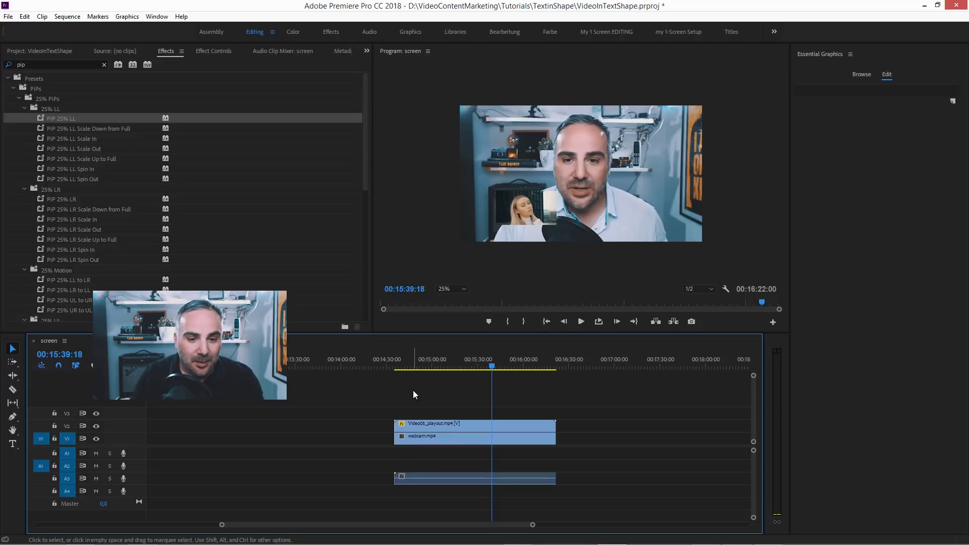
# Step: Set the playout clip's Motion scale to 20, then scrub it up to 43
pyautogui.click(478, 433)
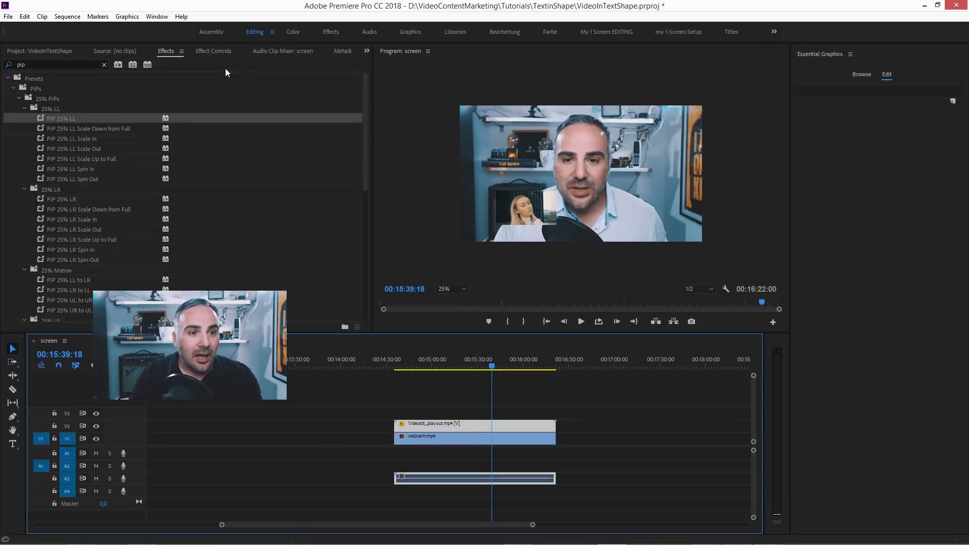
pyautogui.click(210, 50)
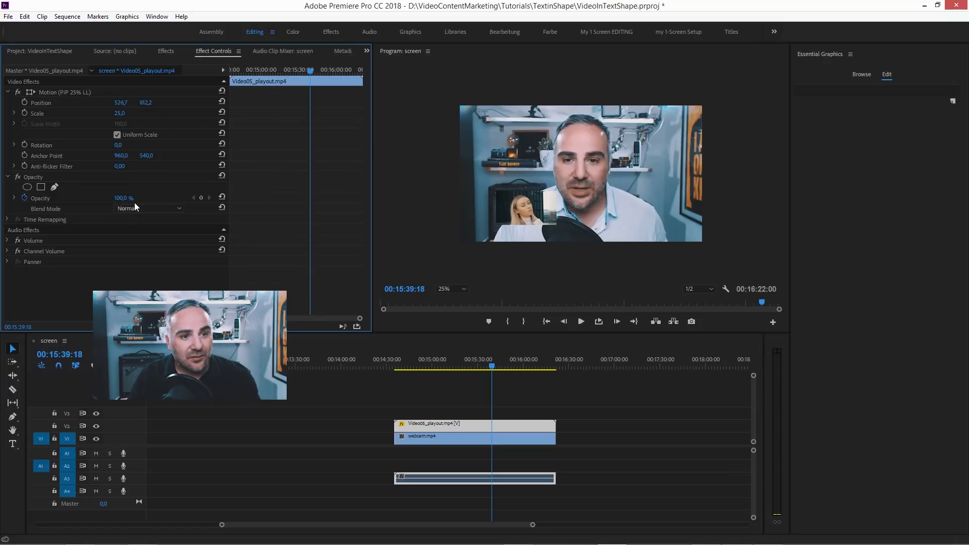
pyautogui.click(119, 113)
pyautogui.write('20')
pyautogui.press('Return')
pyautogui.moveTo(120, 113); pyautogui.dragTo(135, 103)
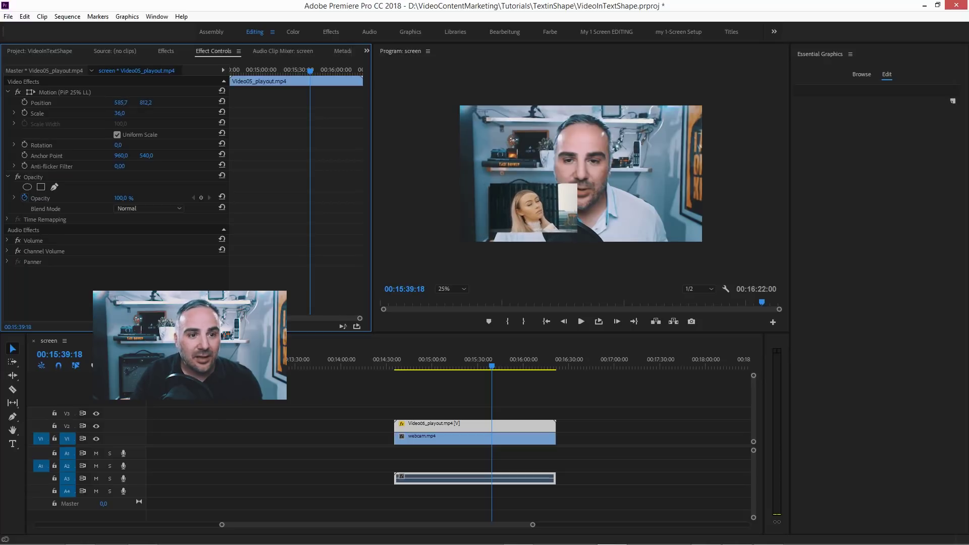
pyautogui.click(60, 92)
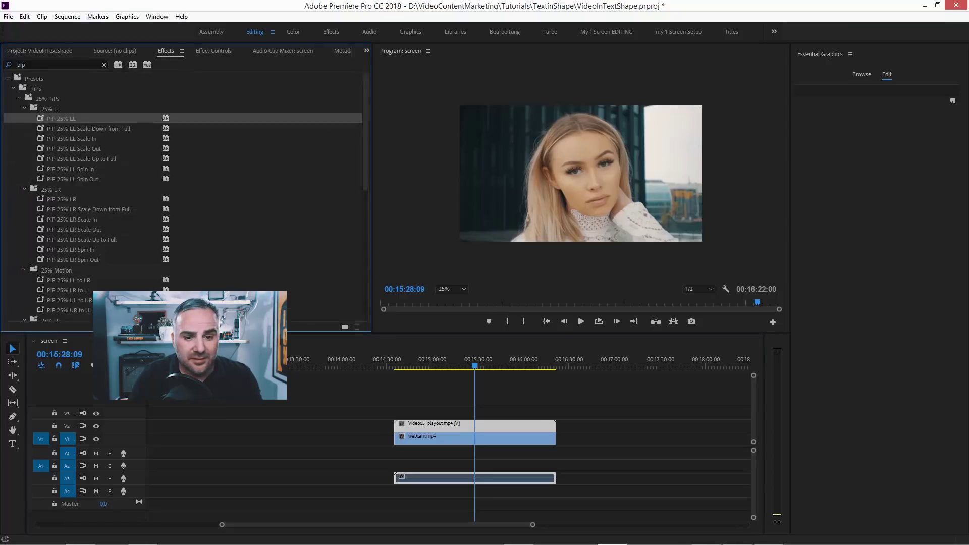
# Step: Set the Video05_playout clip's Motion scale to 25
pyautogui.click(443, 426)
pyautogui.click(214, 51)
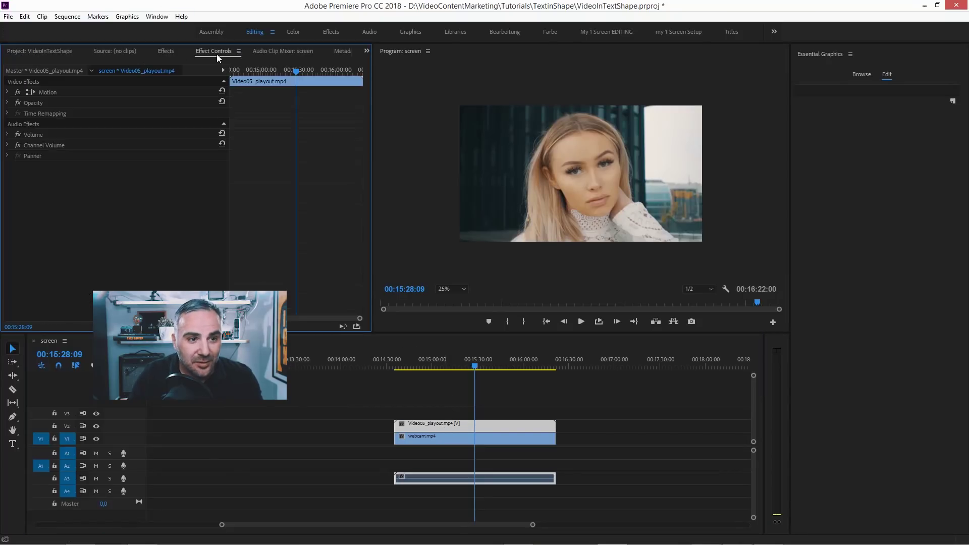
pyautogui.click(7, 92)
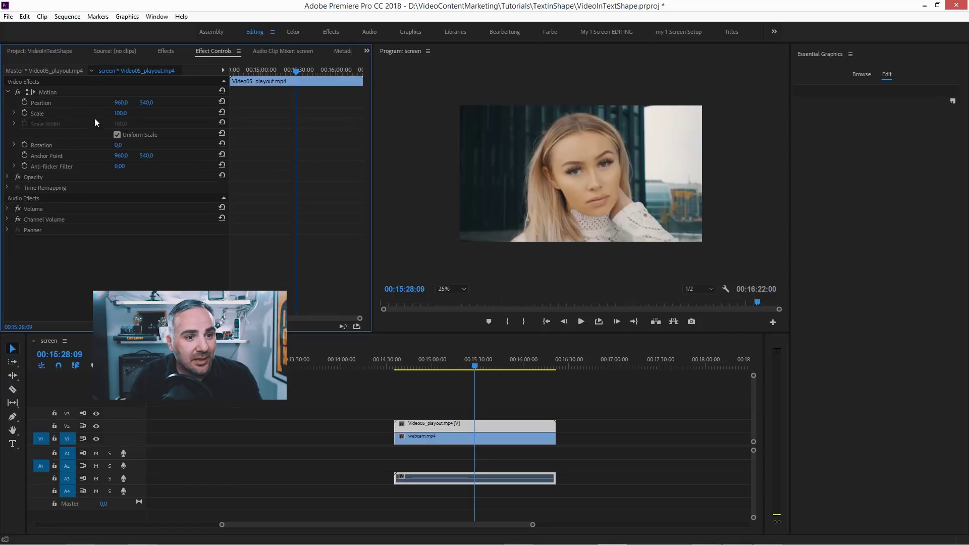
pyautogui.click(117, 113)
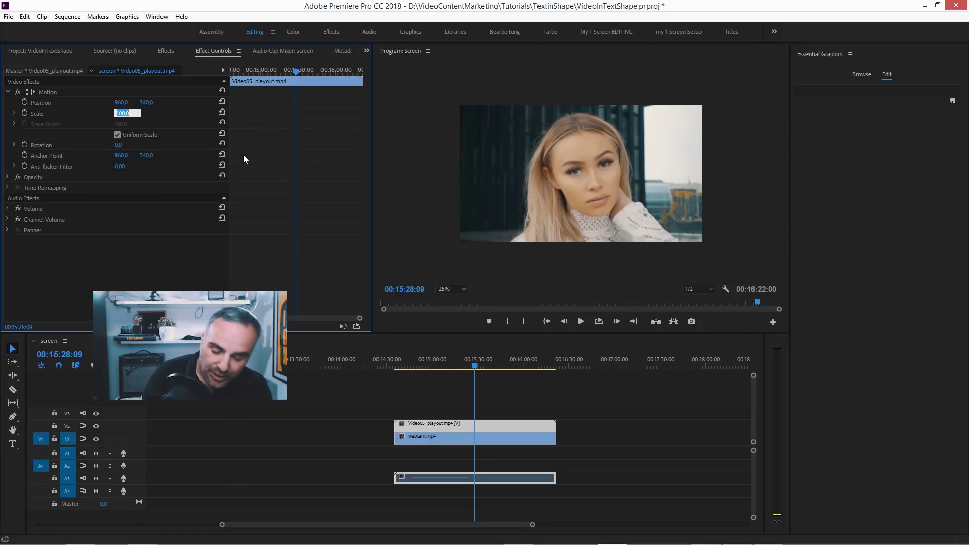
pyautogui.write('25')
pyautogui.press('Return')
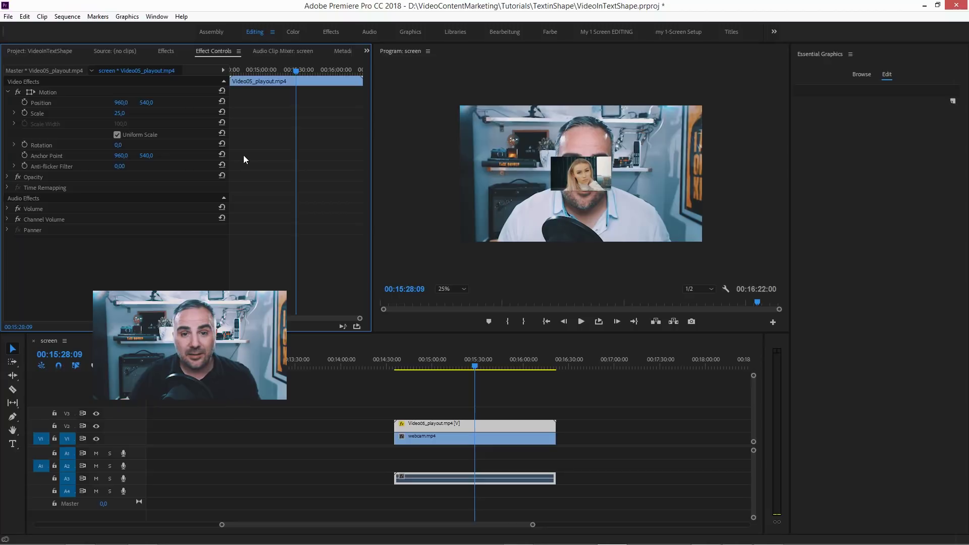
# Step: Move the shrunk clip to the lower-left corner at 484, 824 and preview the inset
pyautogui.click(51, 92)
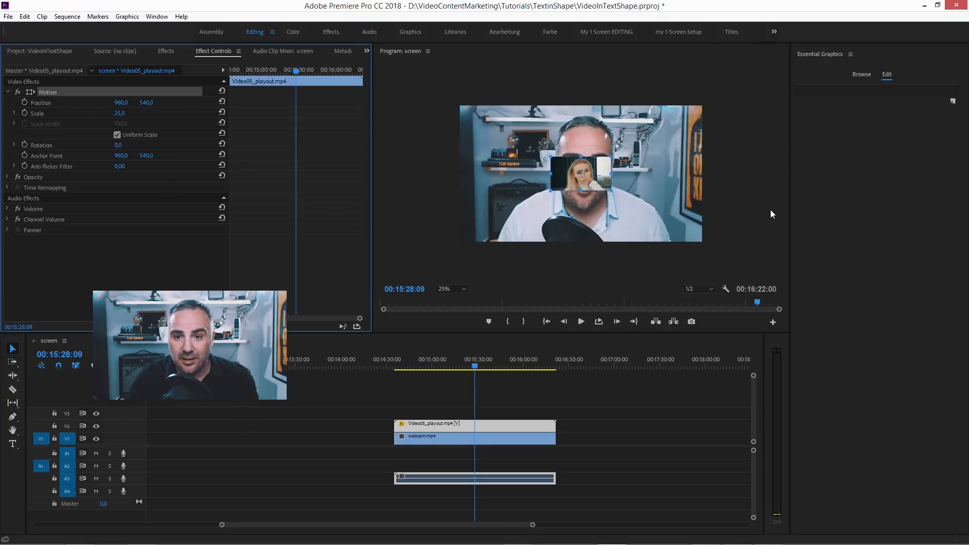
pyautogui.moveTo(595, 179); pyautogui.dragTo(535, 216)
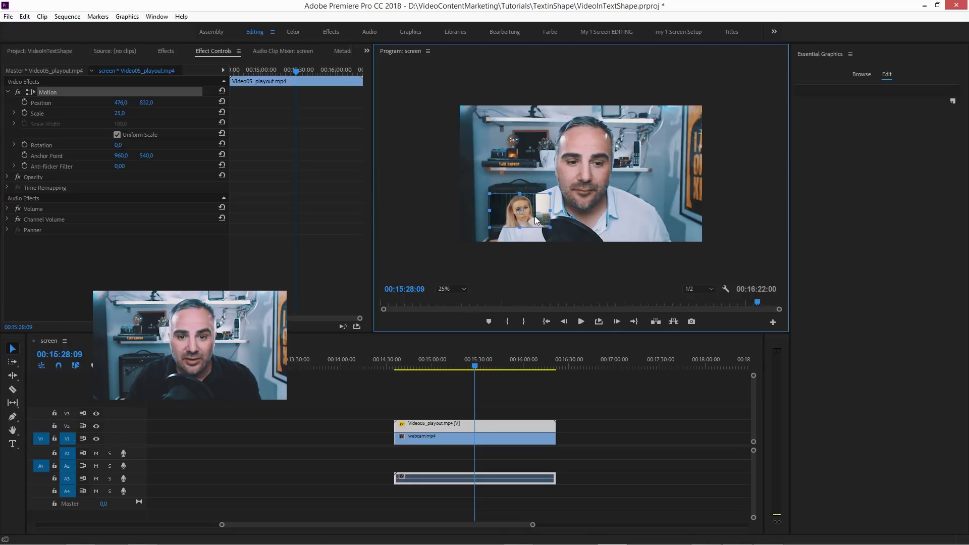
pyautogui.click(522, 448)
pyautogui.moveTo(426, 355); pyautogui.dragTo(495, 368)
pyautogui.click(517, 426)
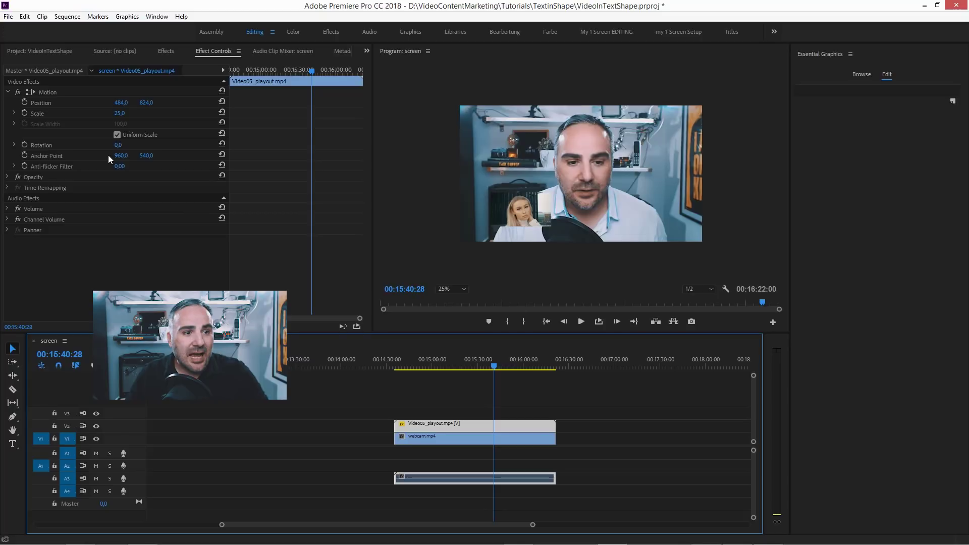
# Step: Undo to restore the playout clip to scale 100 at position 960, 540
pyautogui.hotkey('ctrl', 'z')
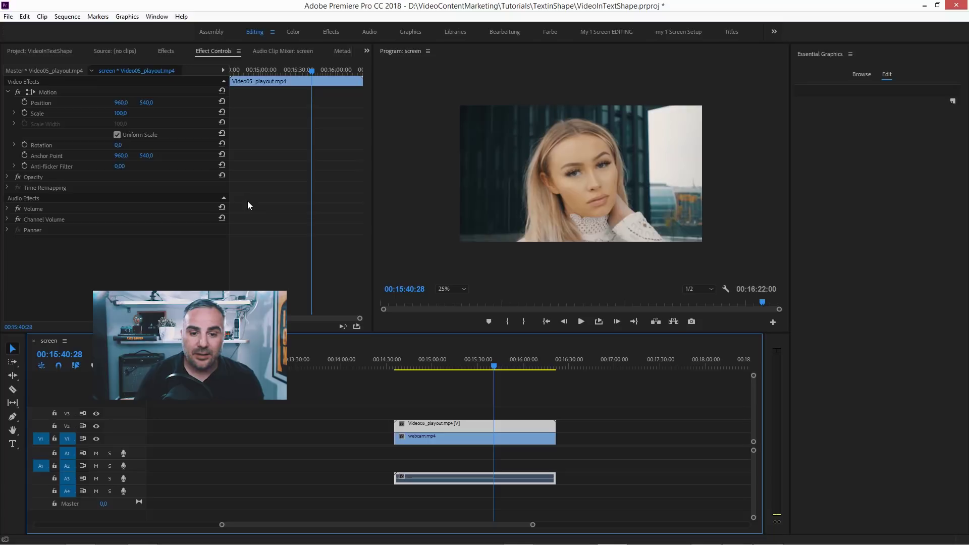
# Step: Set the Video05_playout clip's scale to 50
pyautogui.click(429, 419)
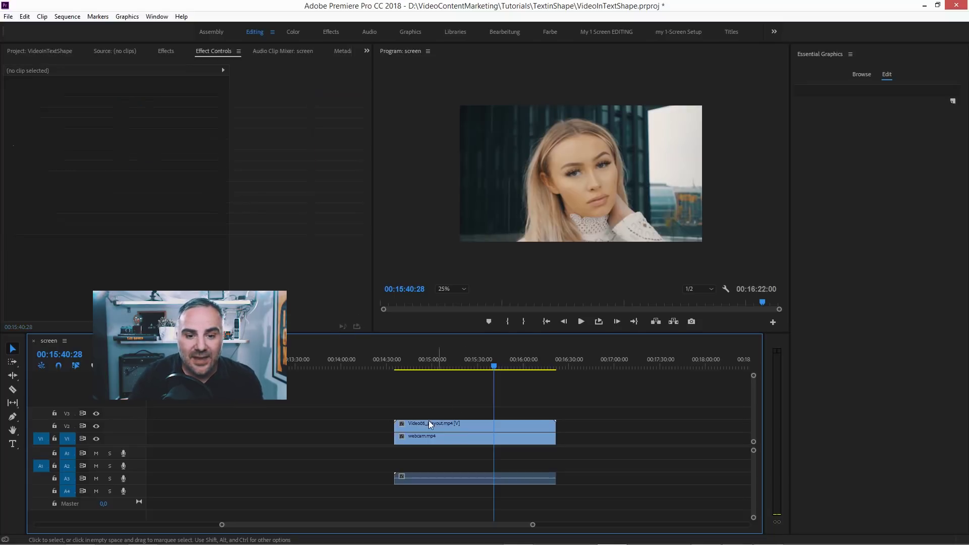
pyautogui.click(474, 428)
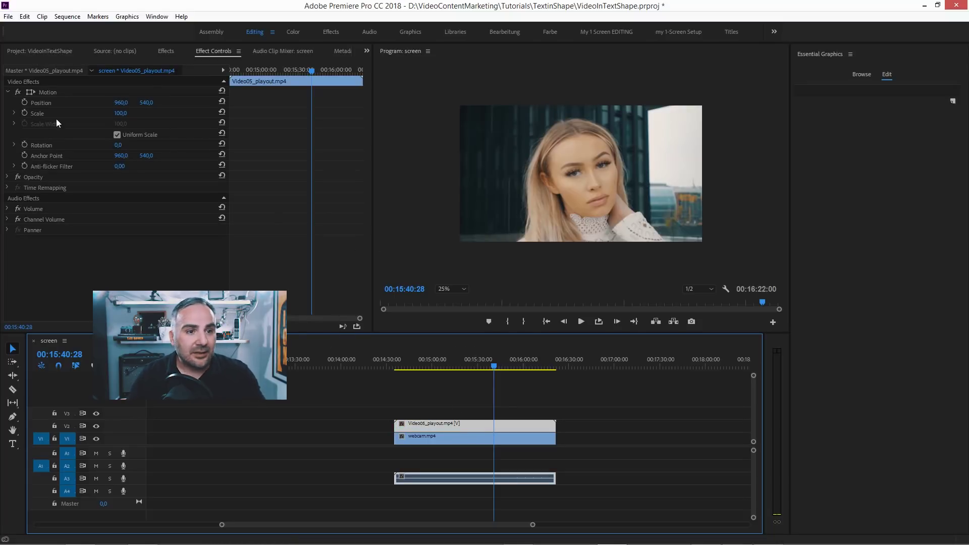
pyautogui.click(121, 113)
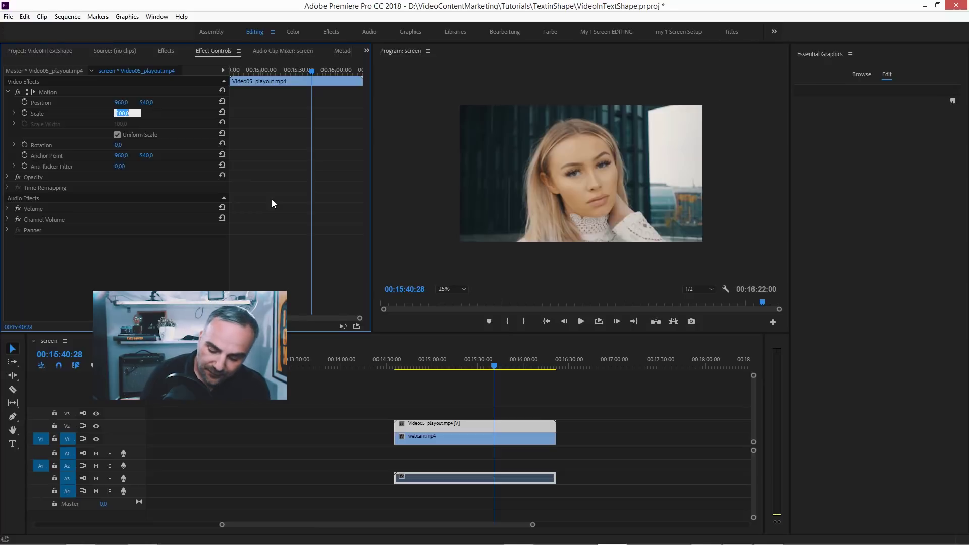
pyautogui.press('Return')
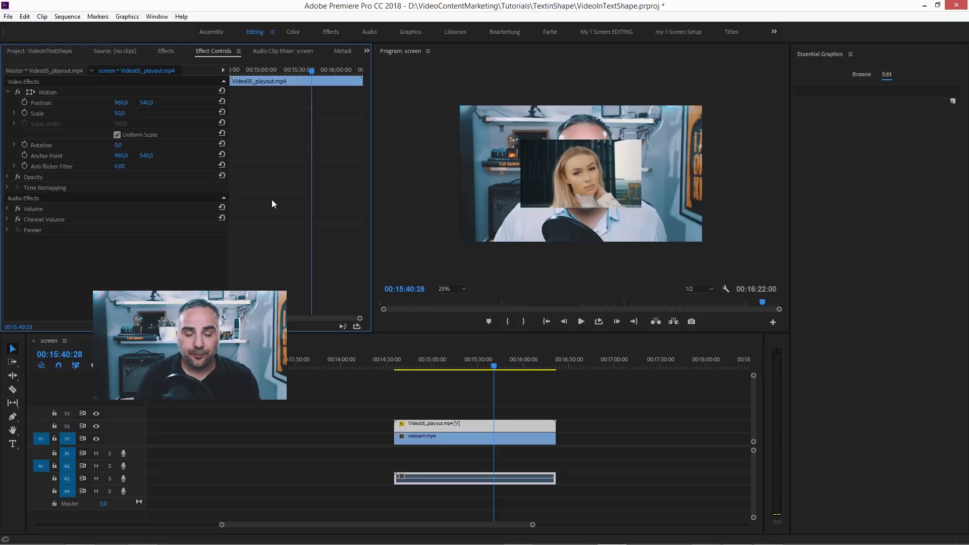
# Step: Scale the webcam.mp4 clip to 50 to match the overlay
pyautogui.click(457, 438)
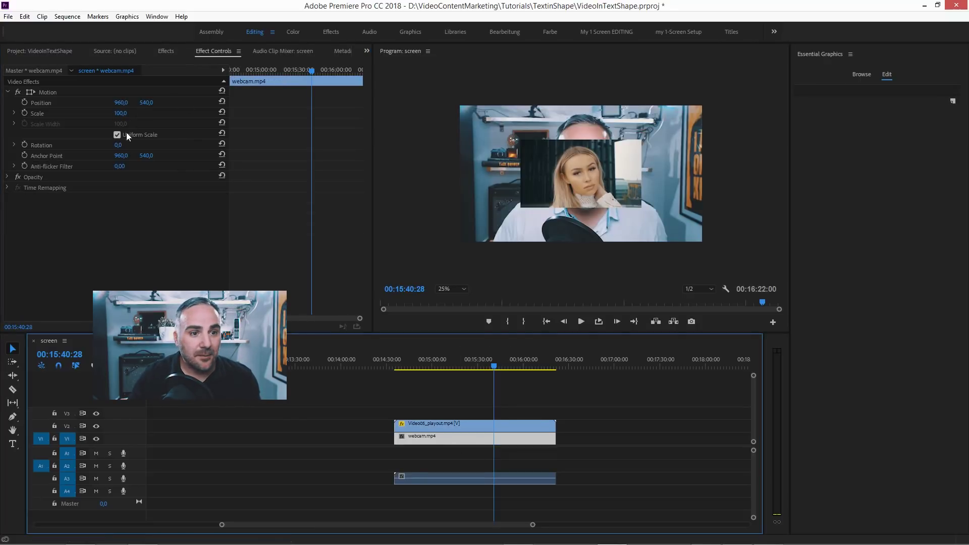
pyautogui.click(123, 113)
pyautogui.write('50')
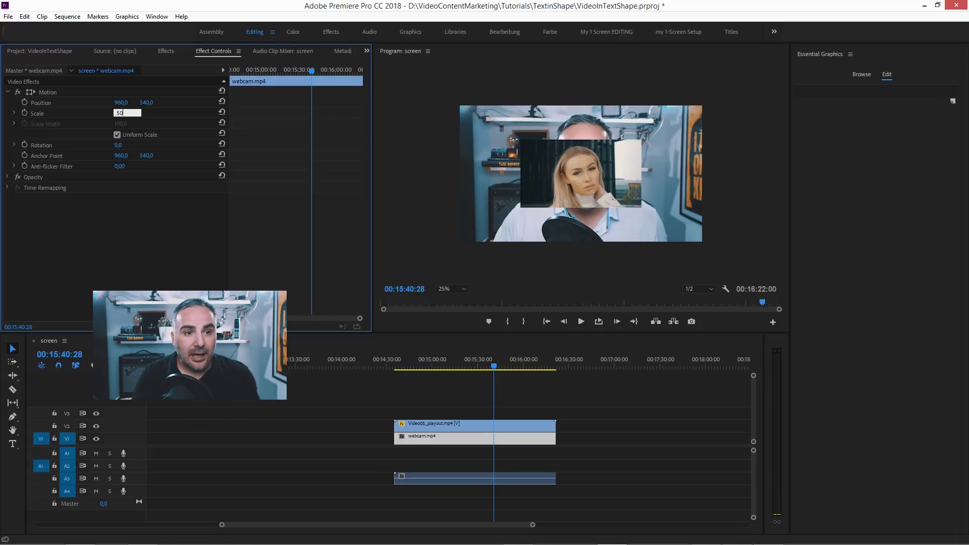
pyautogui.press('Return')
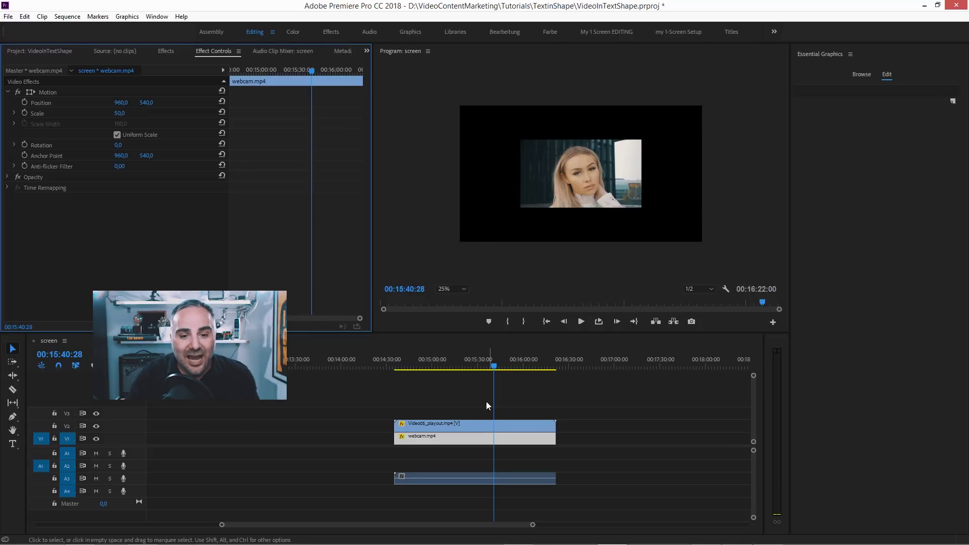
pyautogui.click(479, 426)
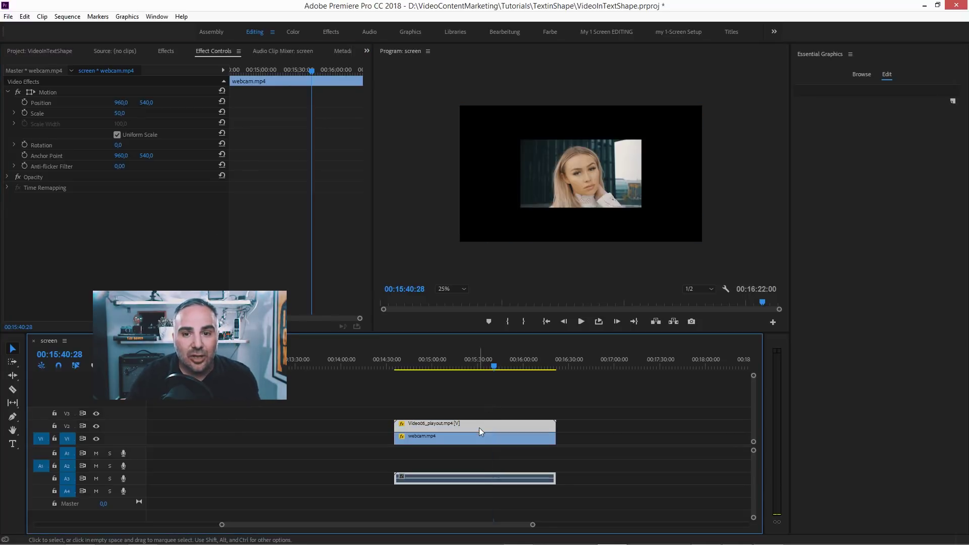
pyautogui.click(612, 188)
pyautogui.click(51, 93)
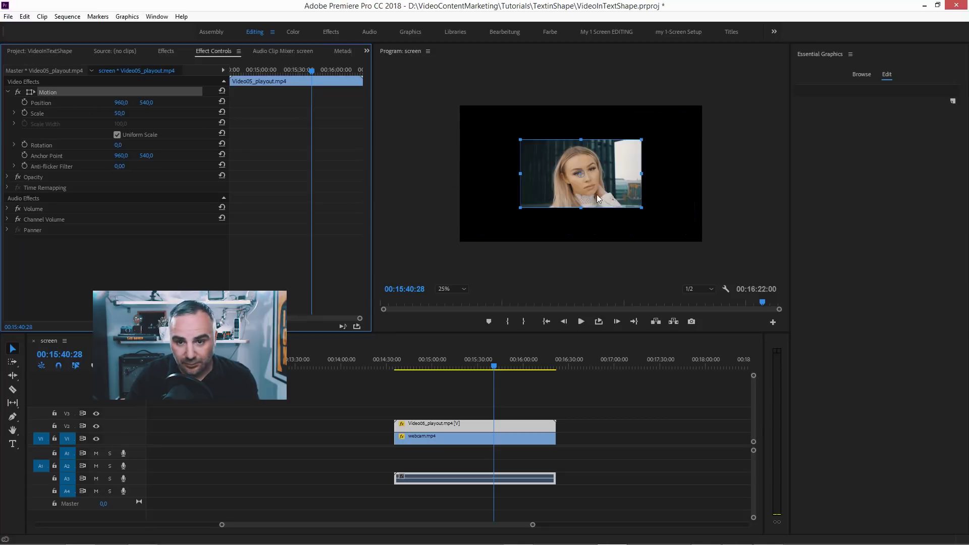
pyautogui.moveTo(597, 198); pyautogui.dragTo(645, 198)
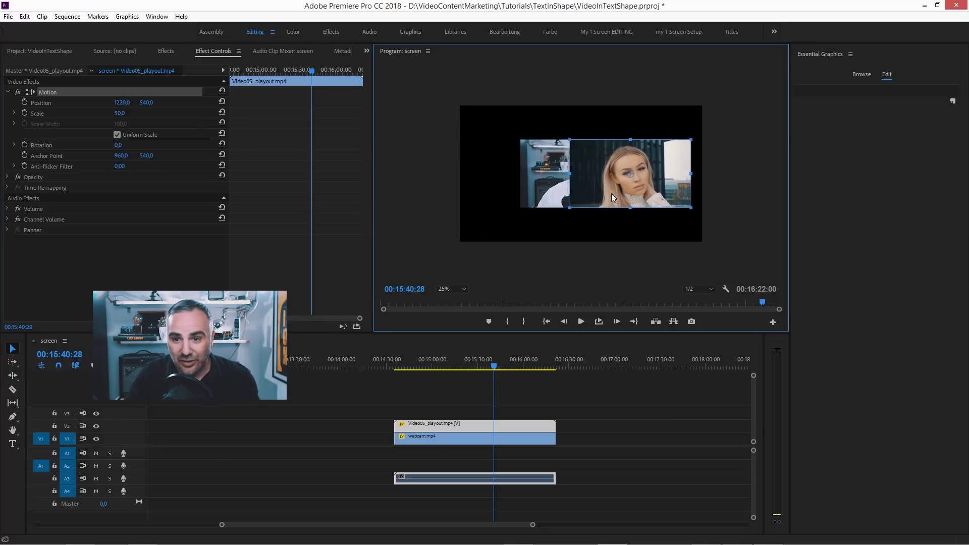
pyautogui.moveTo(611, 193)
pyautogui.mouseDown()
pyautogui.moveTo(510, 192)
pyautogui.moveTo(623, 197)
pyautogui.mouseUp()
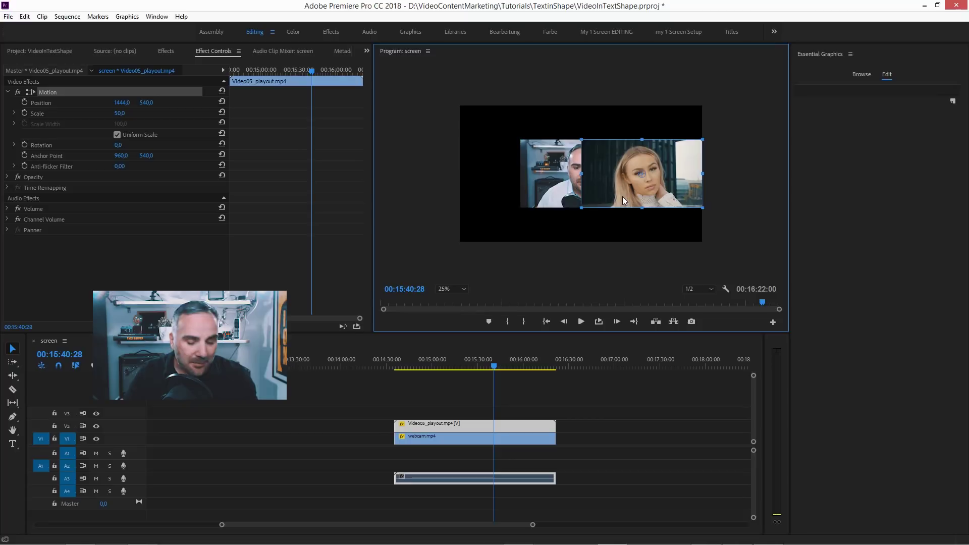
pyautogui.hotkey('ctrl', 'z')
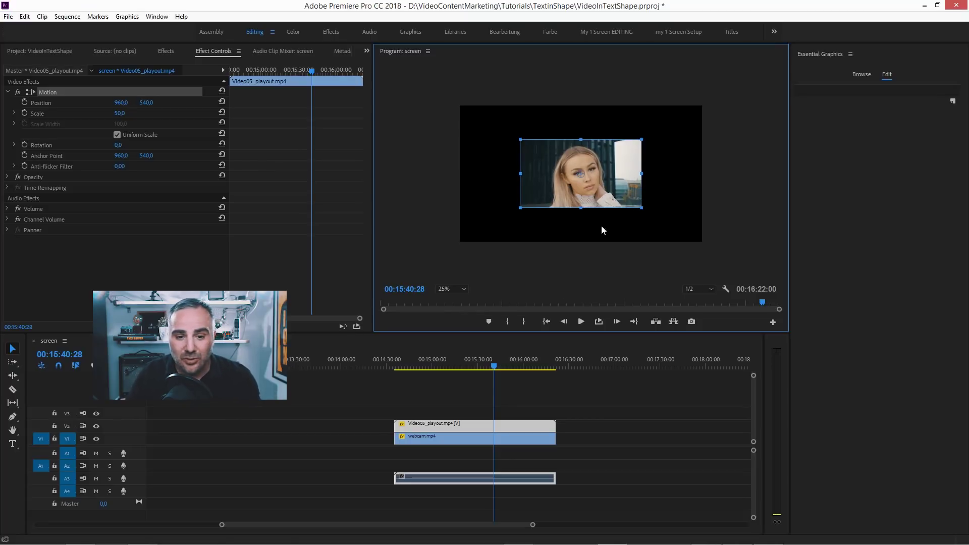
# Step: Set Video05_playout's Anchor Point X and Position X both to 1920
pyautogui.click(466, 427)
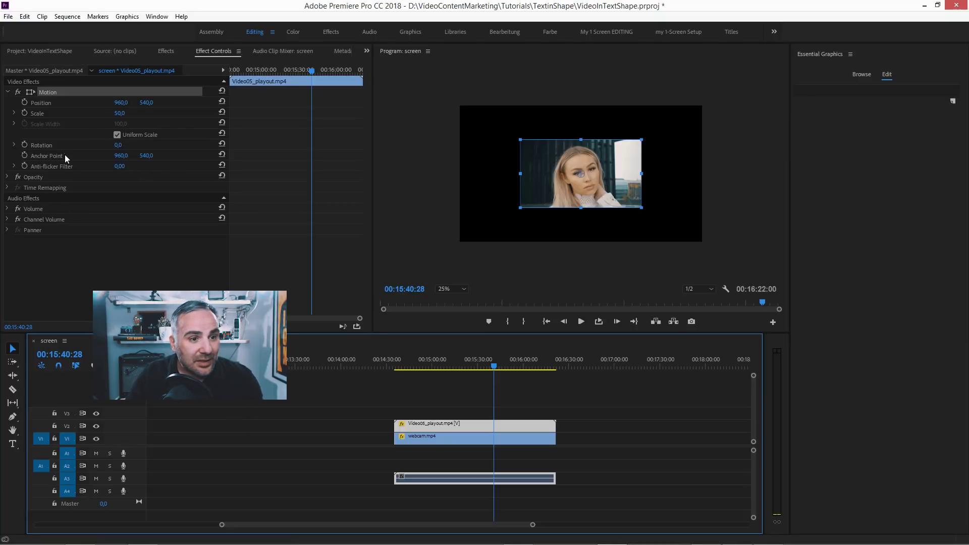
pyautogui.click(121, 155)
pyautogui.write('19')
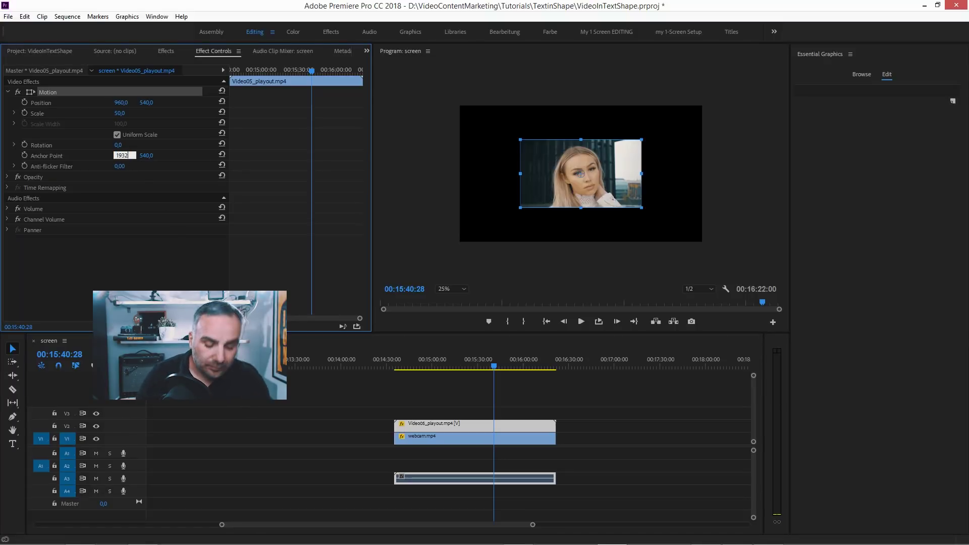
pyautogui.write('20')
pyautogui.press('Return')
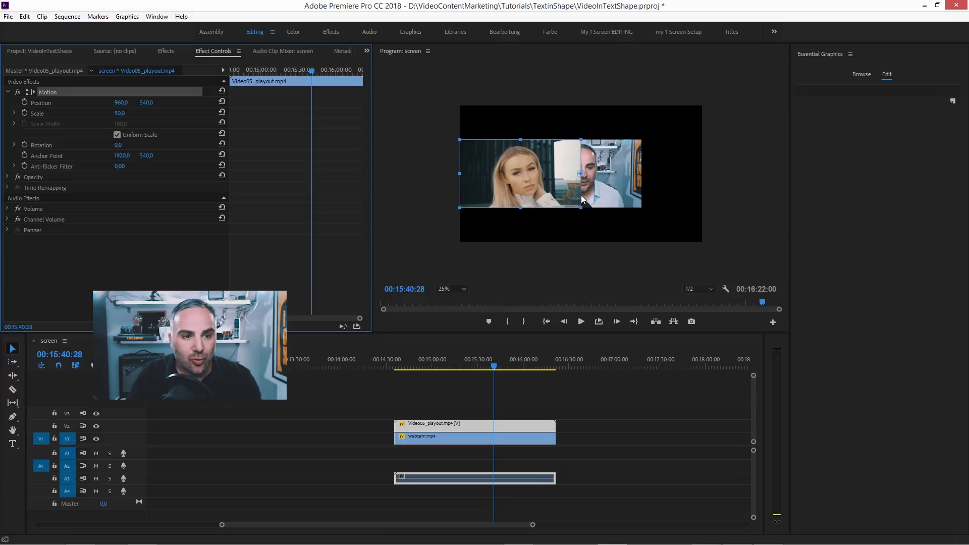
pyautogui.click(127, 106)
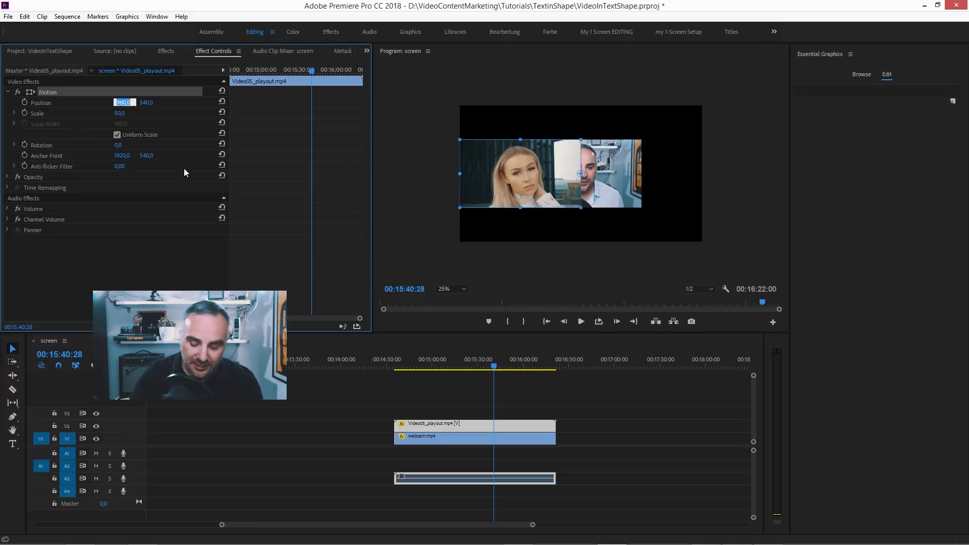
pyautogui.write('1920')
pyautogui.press('Return')
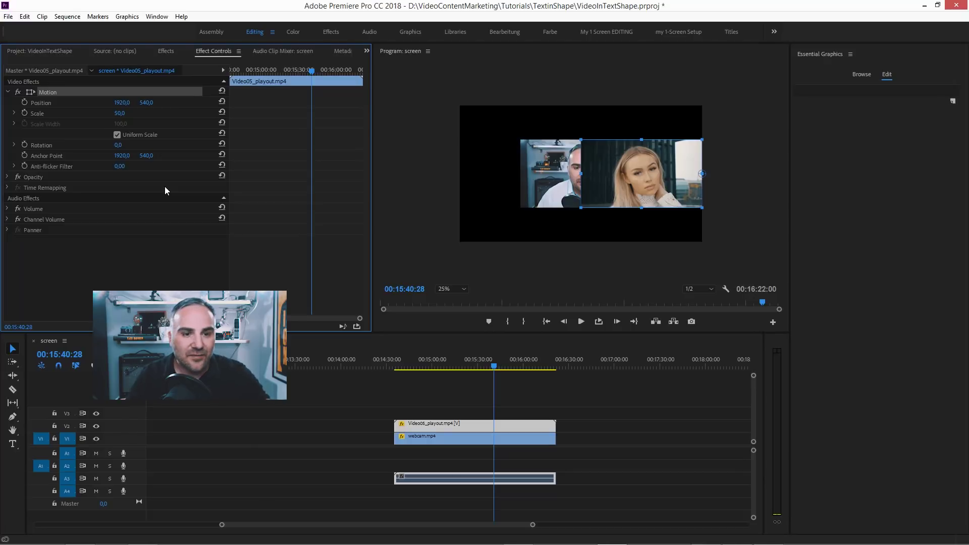
# Step: Set webcam.mp4's Anchor Point X and Position X both to 0
pyautogui.click(436, 439)
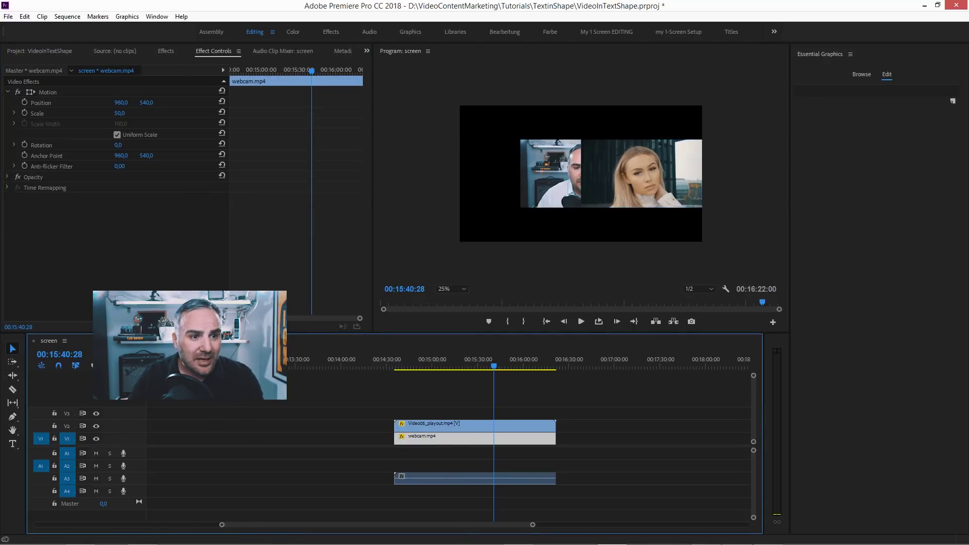
pyautogui.click(121, 156)
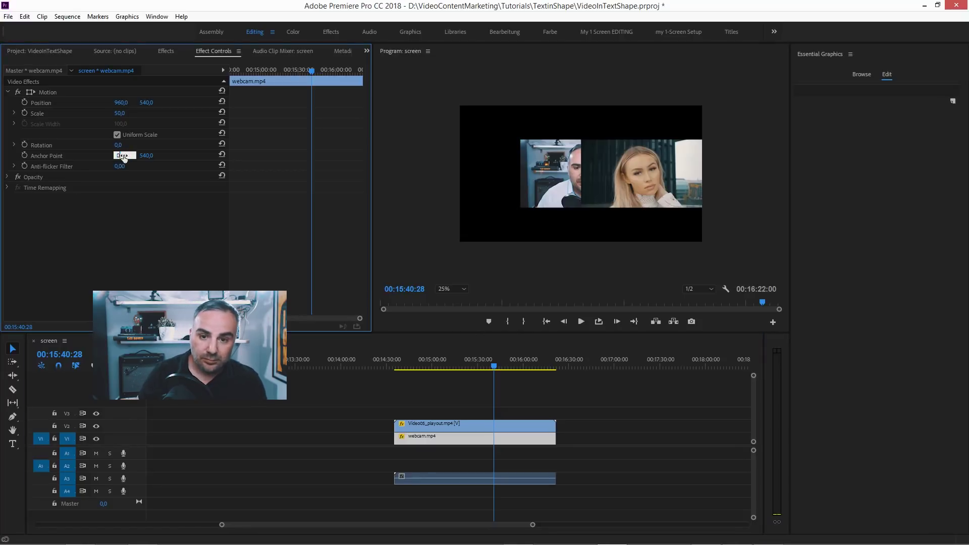
pyautogui.write('0')
pyautogui.press('Return')
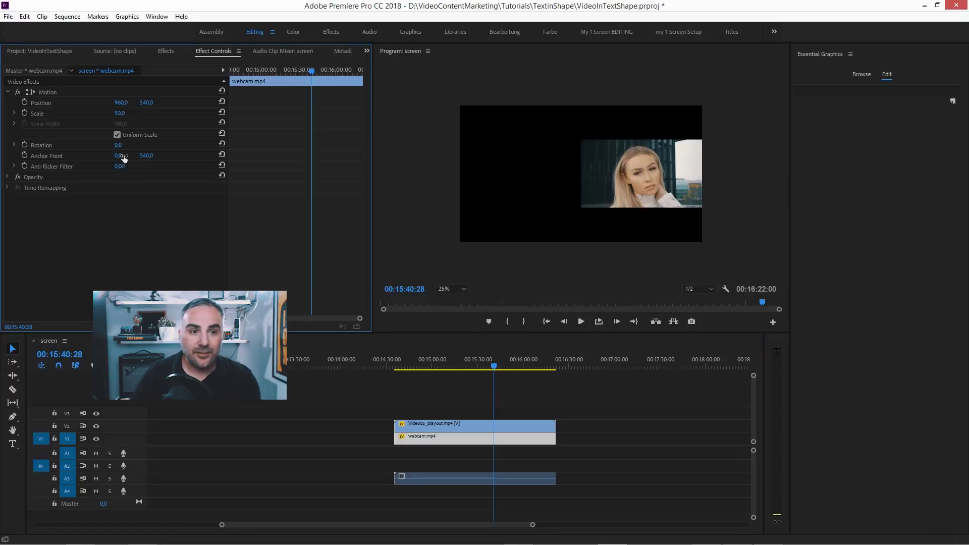
pyautogui.click(122, 103)
pyautogui.write('0')
pyautogui.press('Return')
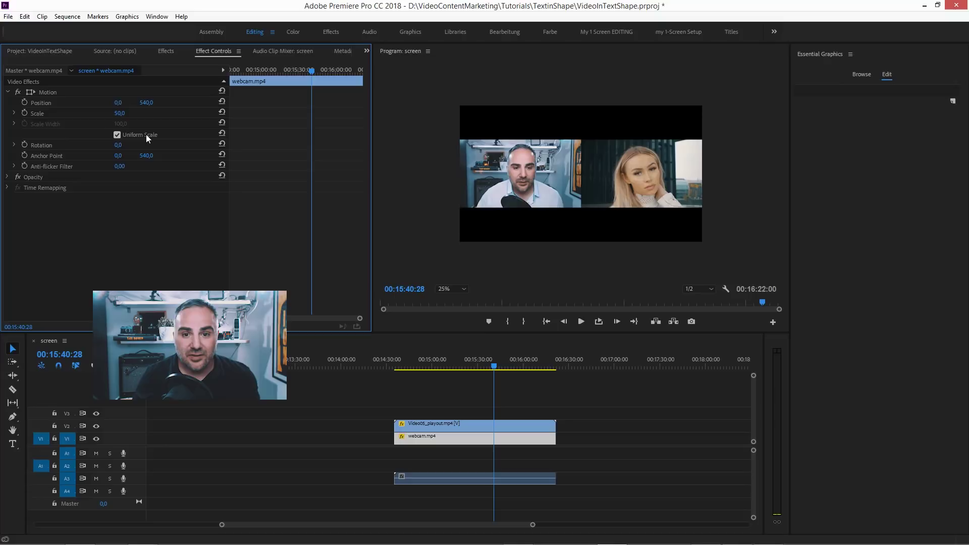
# Step: Scrub the sequence to preview the side-by-side layout, then select Video05_playout
pyautogui.click(47, 93)
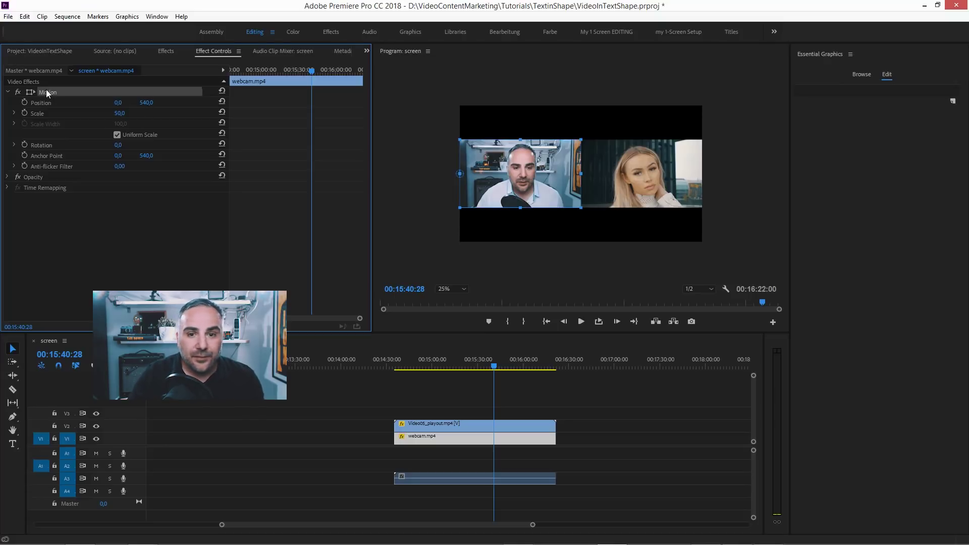
pyautogui.click(451, 366)
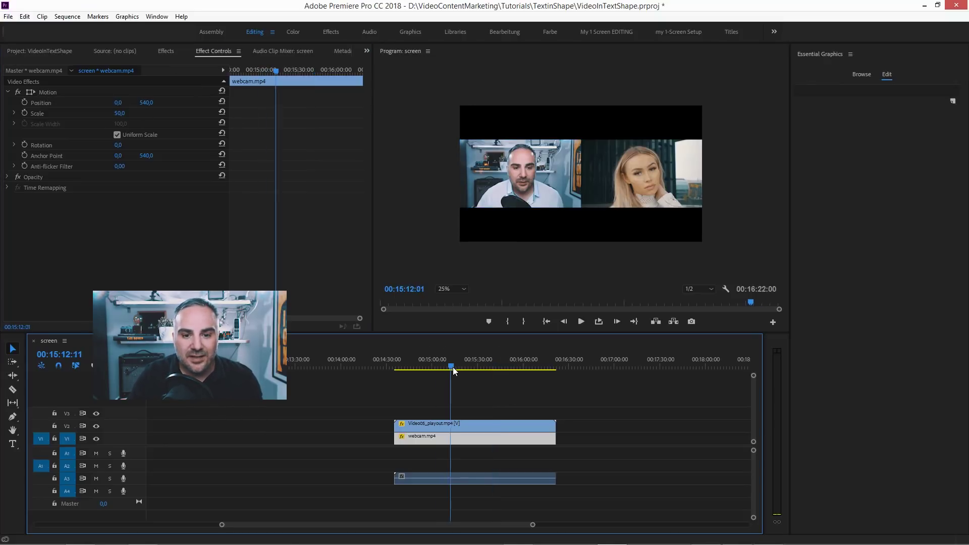
pyautogui.moveTo(453, 368); pyautogui.dragTo(495, 372)
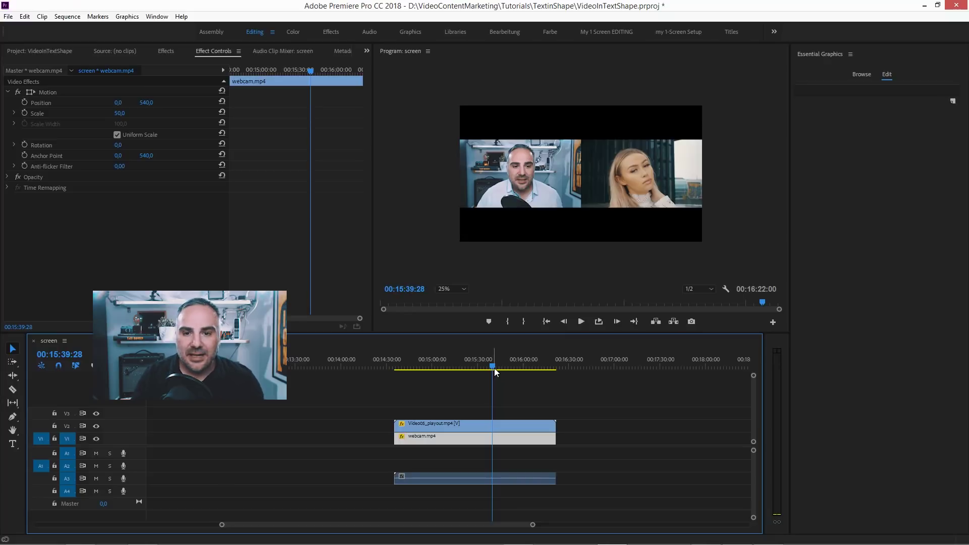
pyautogui.click(476, 427)
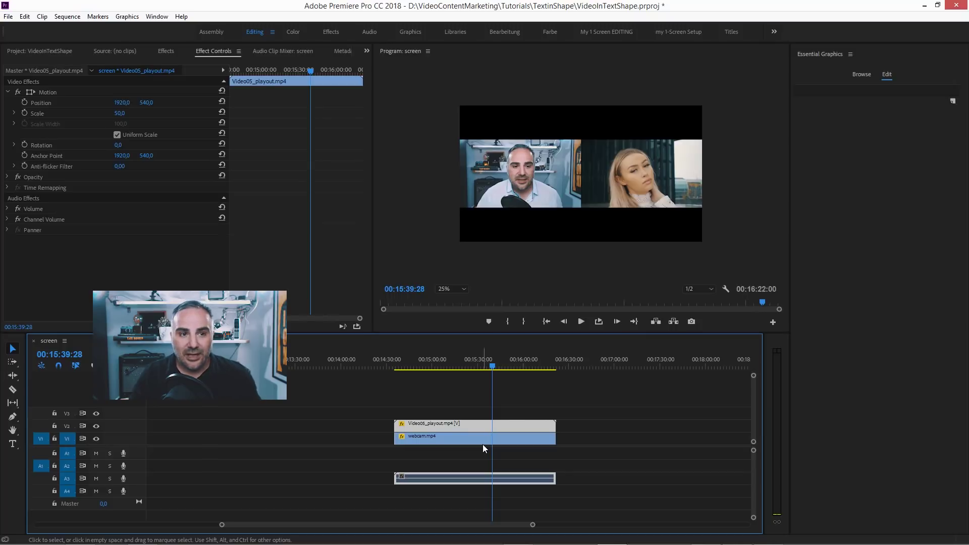
# Step: Show the 'pip' preset search in the Effects panel again and select Video05_playout
pyautogui.click(176, 50)
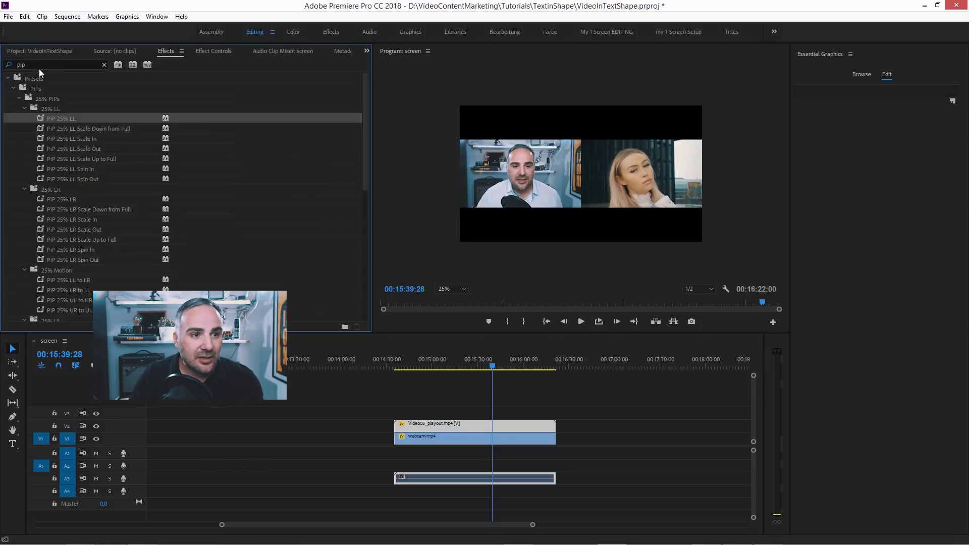
pyautogui.click(23, 64)
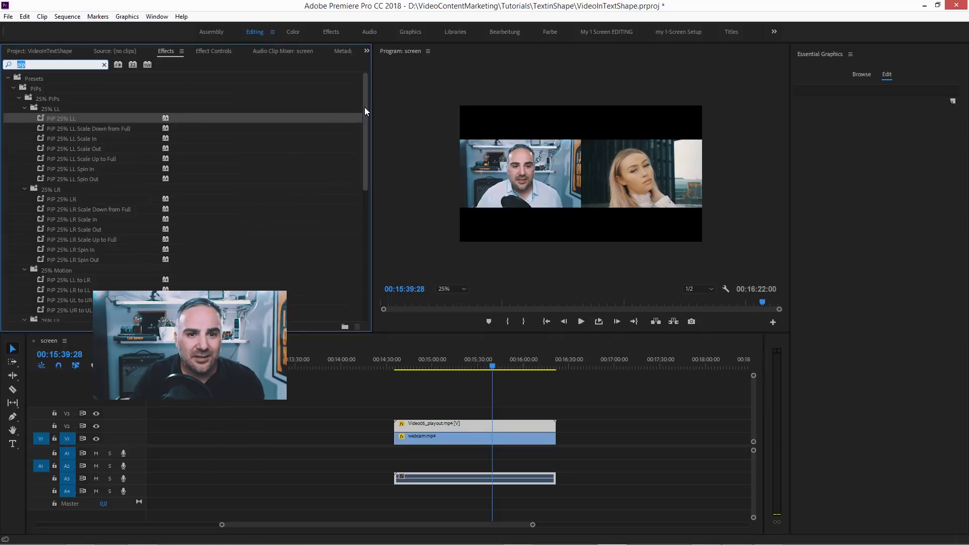
pyautogui.moveTo(366, 105); pyautogui.dragTo(380, 121)
pyautogui.click(459, 438)
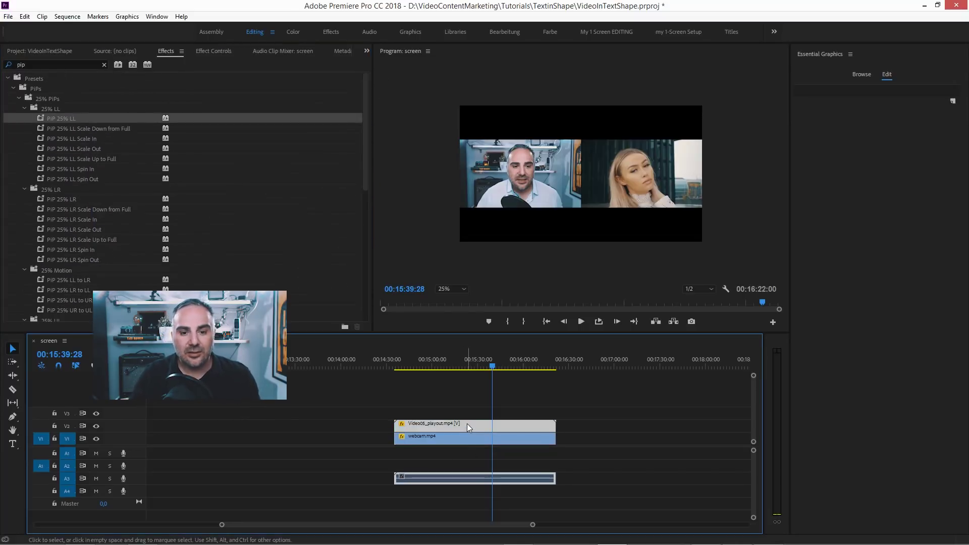
pyautogui.click(467, 423)
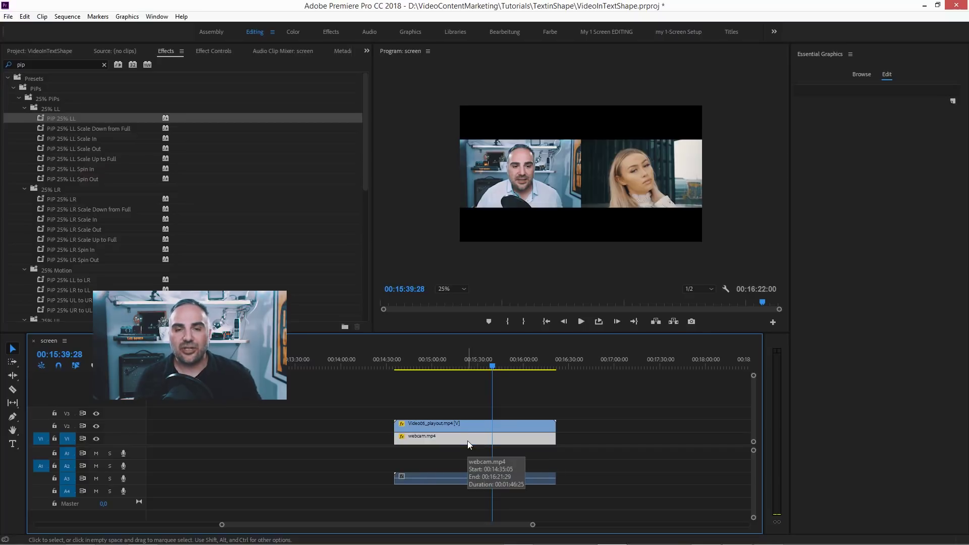